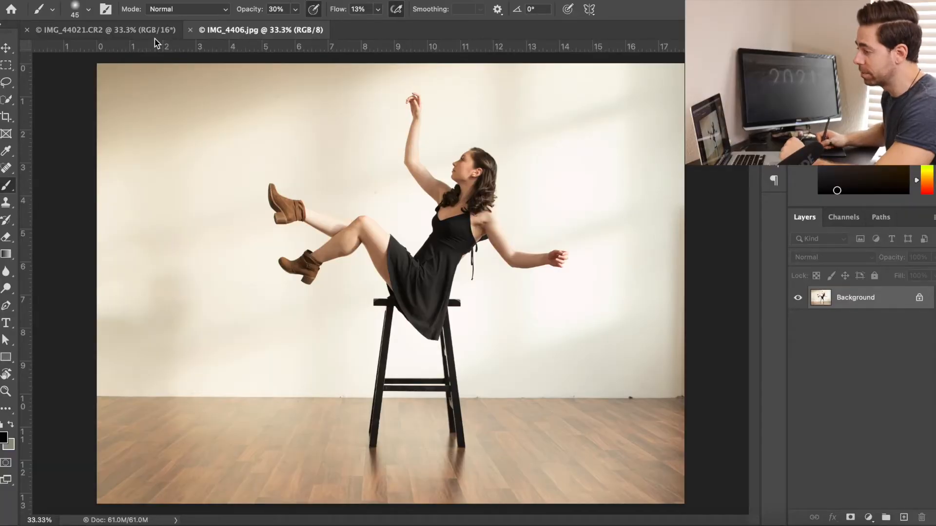
# Copy the IMG_4406.jpg photo of the woman into the IMG_44021.CR2 chair document as a layer aligned over the background
pyautogui.click(139, 32)
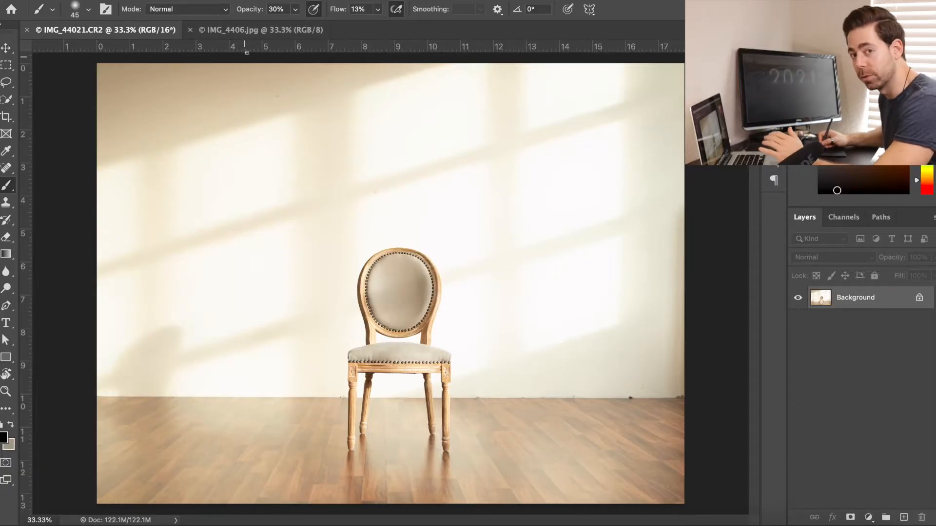
pyautogui.hotkey('ctrl', 'Tab')
pyautogui.click(7, 49)
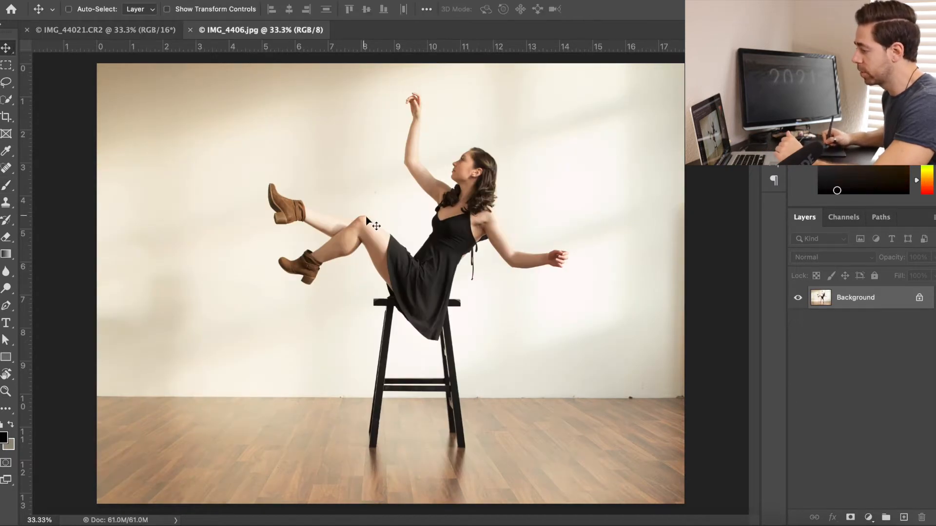
pyautogui.moveTo(356, 189); pyautogui.dragTo(351, 266)
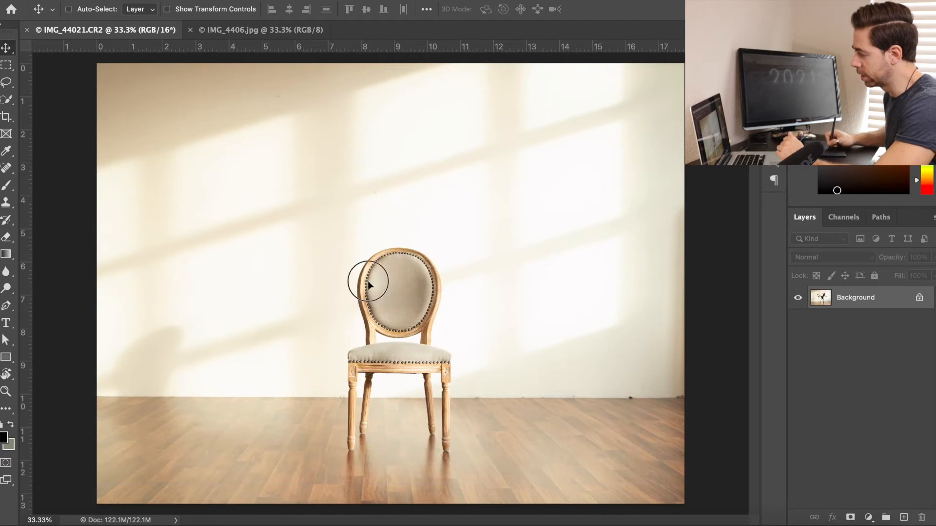
pyautogui.moveTo(376, 309); pyautogui.dragTo(344, 301)
pyautogui.moveTo(350, 257); pyautogui.dragTo(373, 245)
# Compare the woman photo with the empty chair photo by toggling the visibility of Layer 1
pyautogui.click(797, 304)
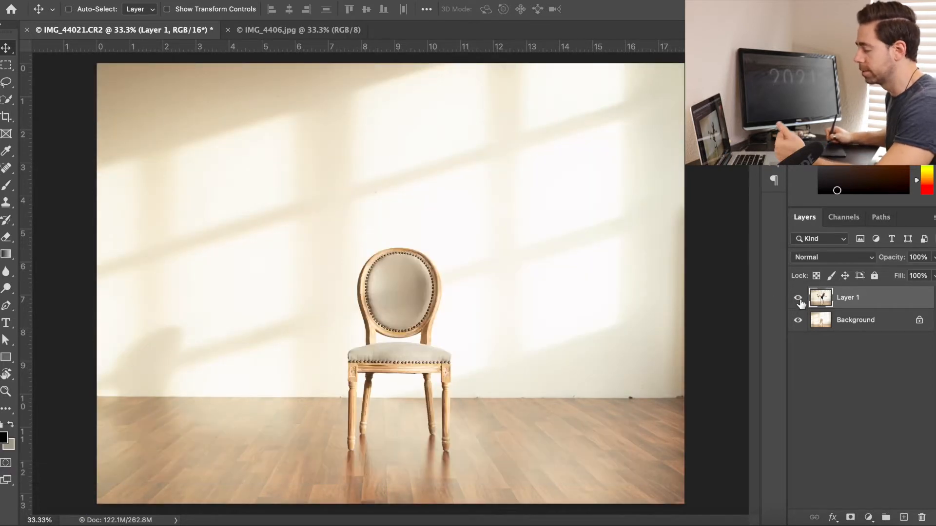
pyautogui.click(796, 305)
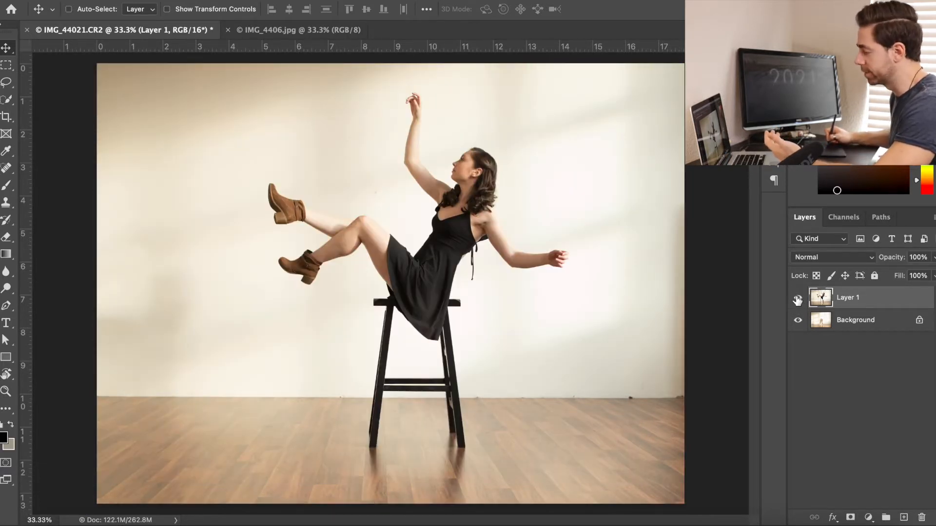
pyautogui.click(797, 300)
pyautogui.click(797, 304)
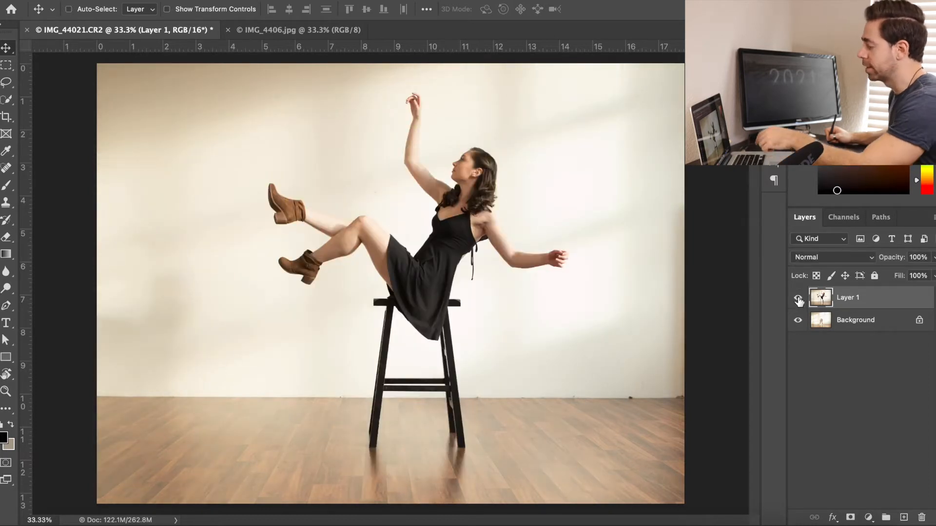
pyautogui.click(797, 302)
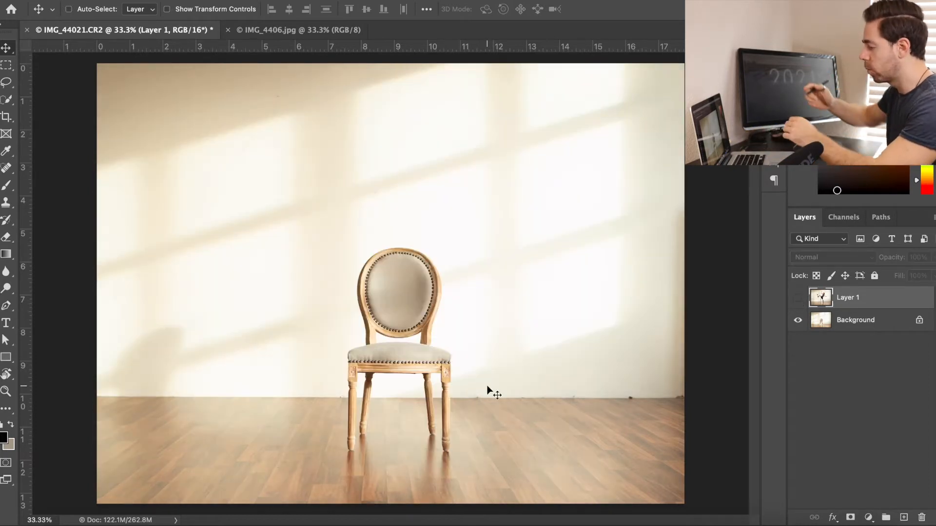
pyautogui.click(798, 297)
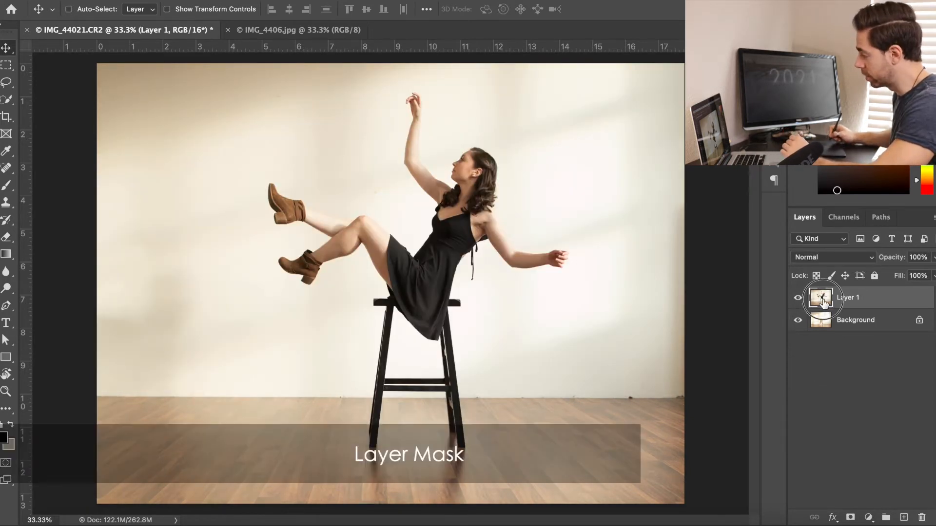
# Add a layer mask to Layer 1 and choose the Soft Round brush for painting on it
pyautogui.click(850, 519)
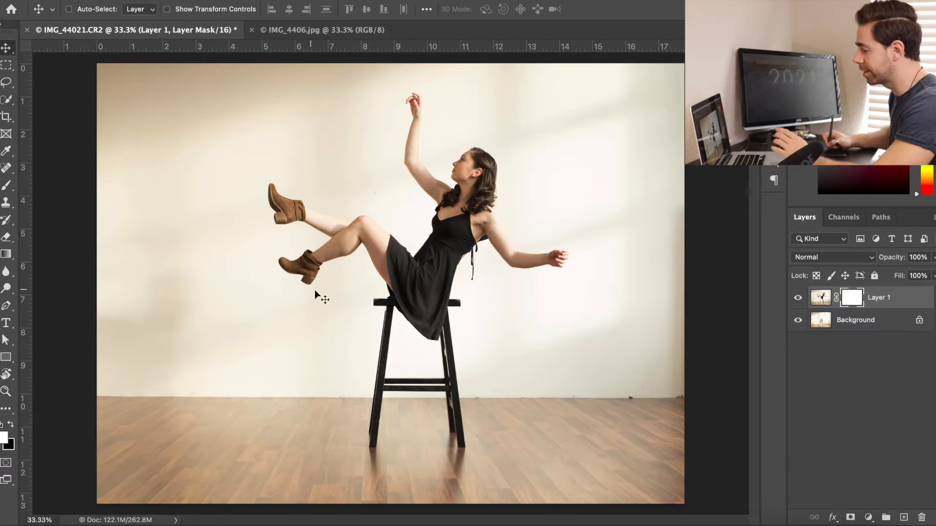
pyautogui.press('b')
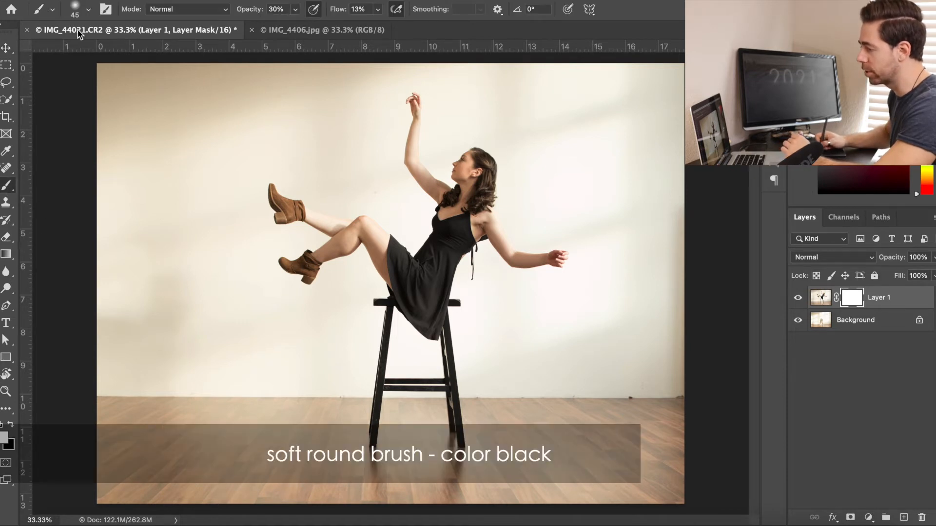
pyautogui.click(83, 14)
pyautogui.scroll(-4, 125, 336)
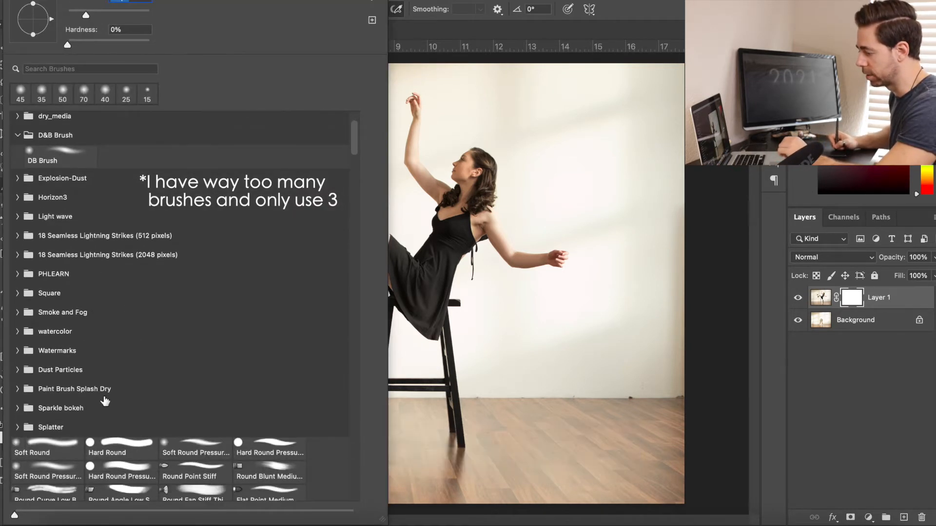
pyautogui.doubleClick(51, 445)
# Paint black on Layer 1's mask over the stool's legs and crossbars to reveal the chair beneath the woman
pyautogui.moveTo(375, 404)
pyautogui.mouseDown()
pyautogui.moveTo(368, 439)
pyautogui.moveTo(379, 464)
pyautogui.moveTo(451, 446)
pyautogui.moveTo(385, 343)
pyautogui.mouseUp()
pyautogui.press('super+space')
pyautogui.click(439, 390)
pyautogui.moveTo(477, 376)
pyautogui.mouseDown()
pyautogui.moveTo(490, 468)
pyautogui.moveTo(476, 286)
pyautogui.mouseUp()
pyautogui.press('space')
pyautogui.moveTo(456, 336)
pyautogui.mouseDown()
pyautogui.moveTo(401, 364)
pyautogui.moveTo(231, 252)
pyautogui.moveTo(156, 392)
pyautogui.mouseUp()
pyautogui.press('space')
pyautogui.moveTo(325, 172)
pyautogui.mouseDown()
pyautogui.moveTo(321, 305)
pyautogui.moveTo(229, 146)
pyautogui.mouseUp()
pyautogui.moveTo(324, 262); pyautogui.dragTo(386, 424)
# Lower the opacity of Layer 1 to 71% so the chair shows through the dress
pyautogui.hotkey('alt', 'space')
pyautogui.click(439, 407)
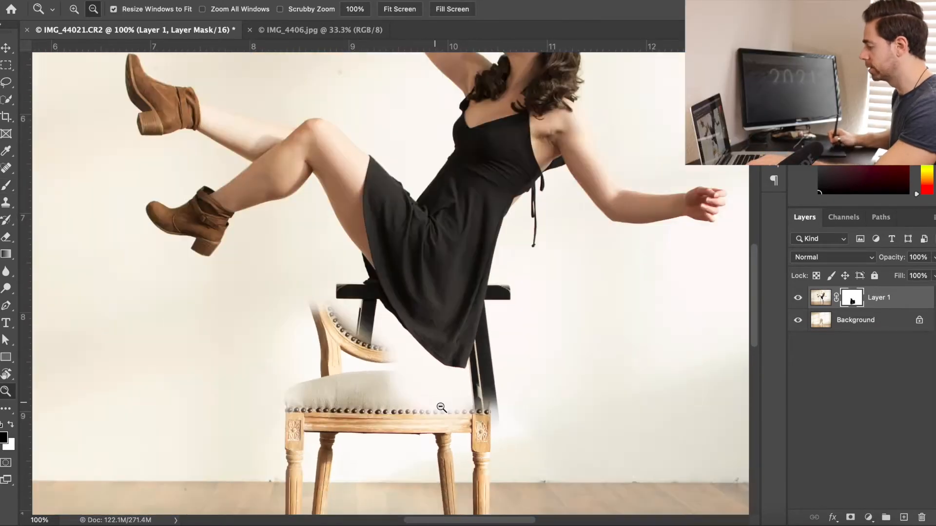
pyautogui.click(440, 407)
pyautogui.click(440, 408)
pyautogui.click(822, 297)
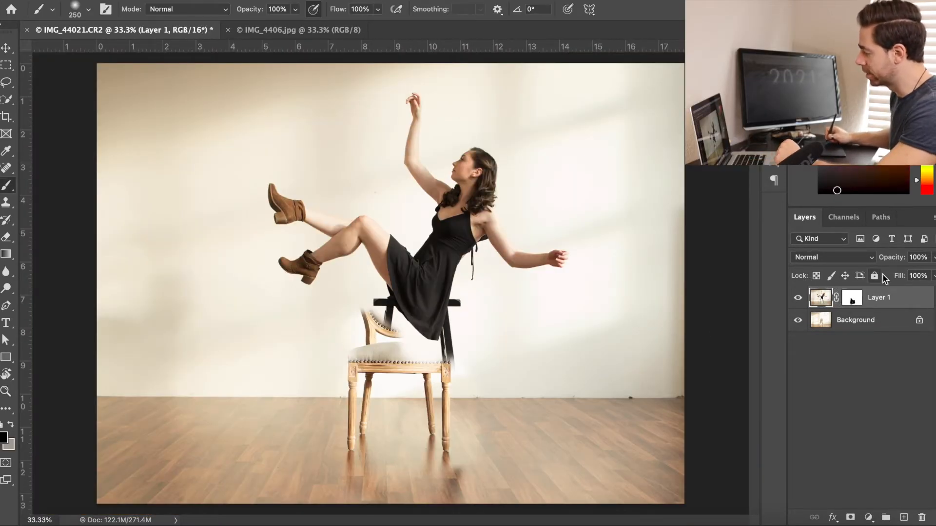
pyautogui.moveTo(884, 263); pyautogui.dragTo(876, 263)
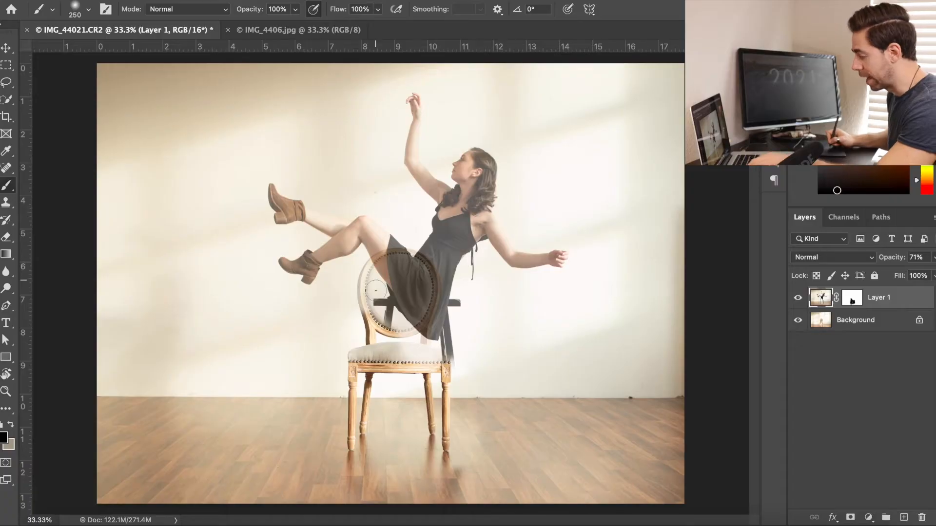
# Mask out the remaining stool parts along the dress edges with a small black brush, and restore Layer 1's opacity to 100%
pyautogui.keyDown('super'); pyautogui.click(337, 325); pyautogui.keyUp('super')
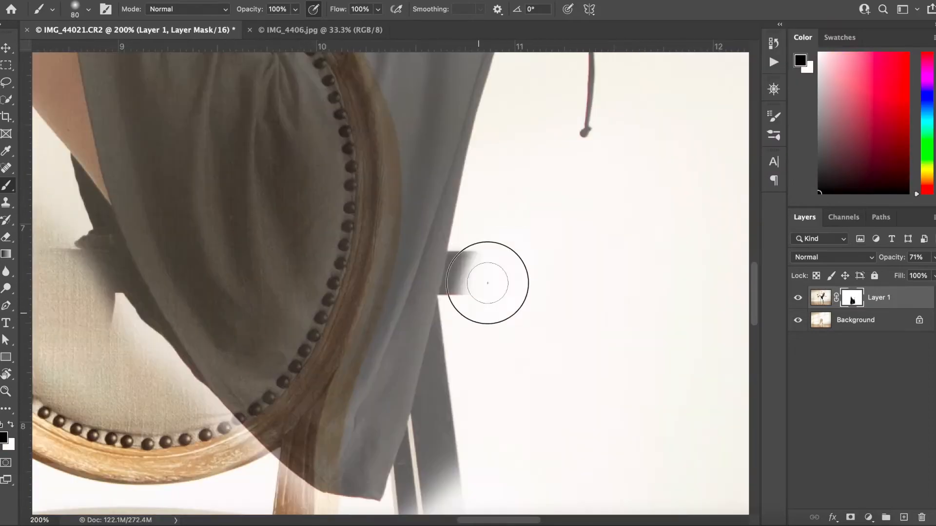
pyautogui.moveTo(488, 283); pyautogui.dragTo(454, 337)
pyautogui.keyDown('super'); pyautogui.click(408, 414); pyautogui.keyUp('super')
pyautogui.moveTo(418, 251)
pyautogui.mouseDown()
pyautogui.moveTo(351, 429)
pyautogui.moveTo(397, 313)
pyautogui.mouseUp()
pyautogui.moveTo(398, 313); pyautogui.dragTo(390, 155)
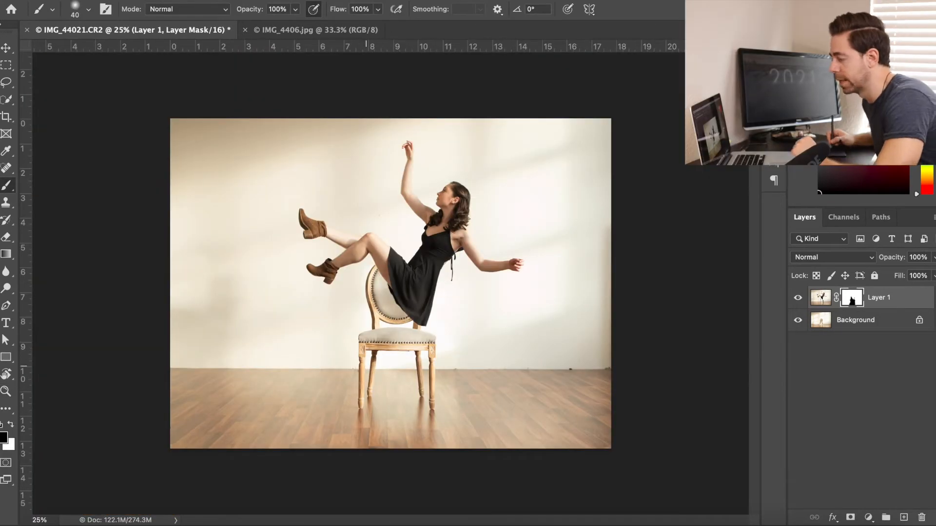
# Duplicate Layer 1 together with its mask as a safety copy
pyautogui.press('z')
pyautogui.click(412, 305)
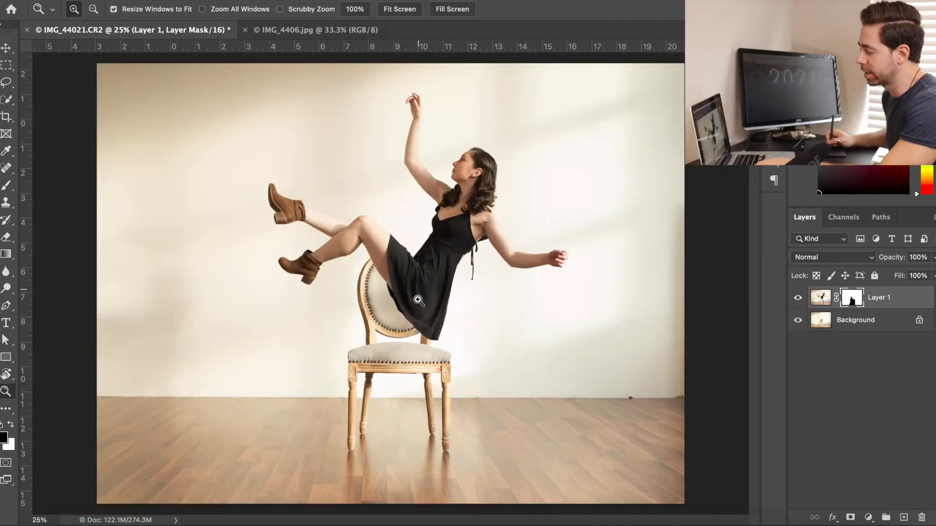
pyautogui.click(412, 304)
pyautogui.press('b')
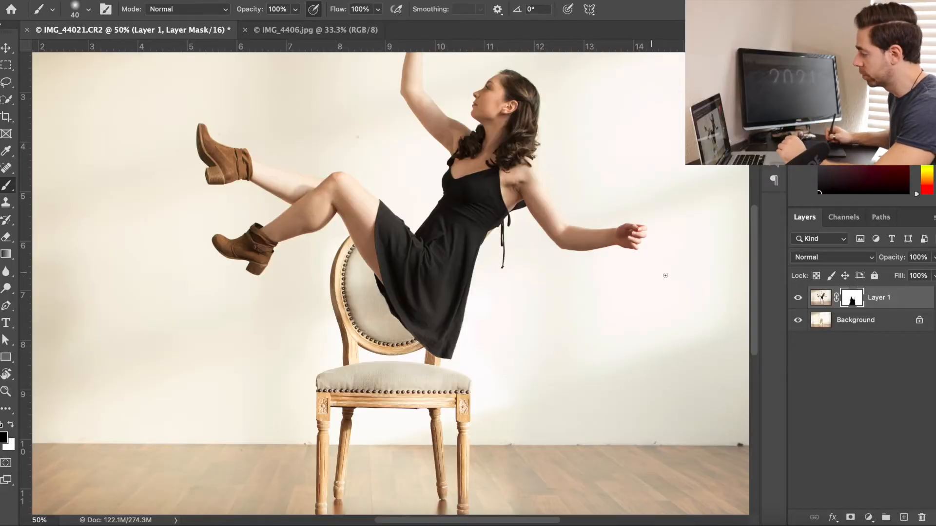
pyautogui.click(818, 302)
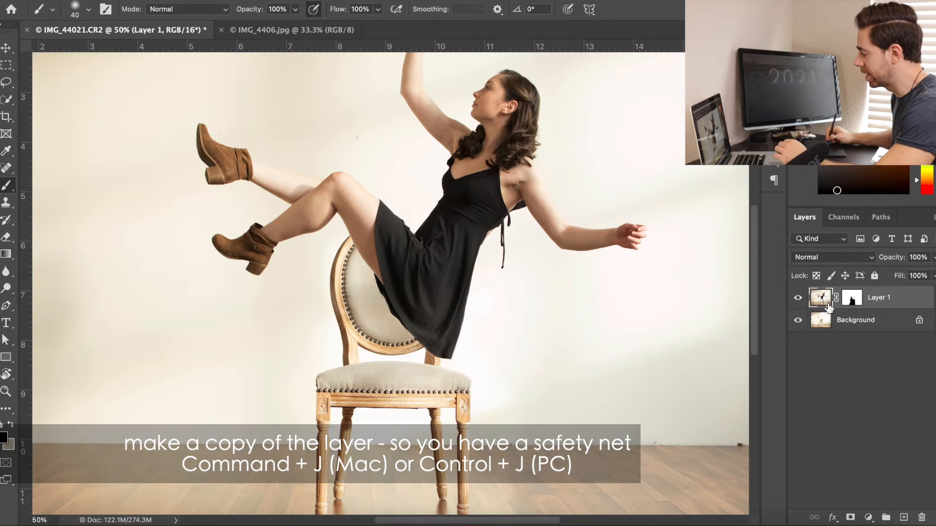
pyautogui.moveTo(824, 302); pyautogui.dragTo(903, 517)
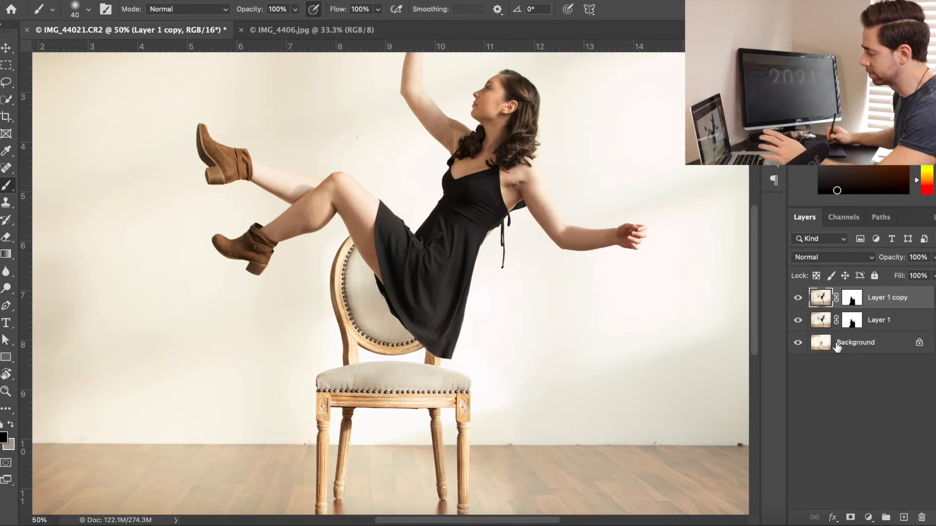
# Hide the original Layer 1 and apply the layer mask on Layer 1 copy
pyautogui.click(798, 321)
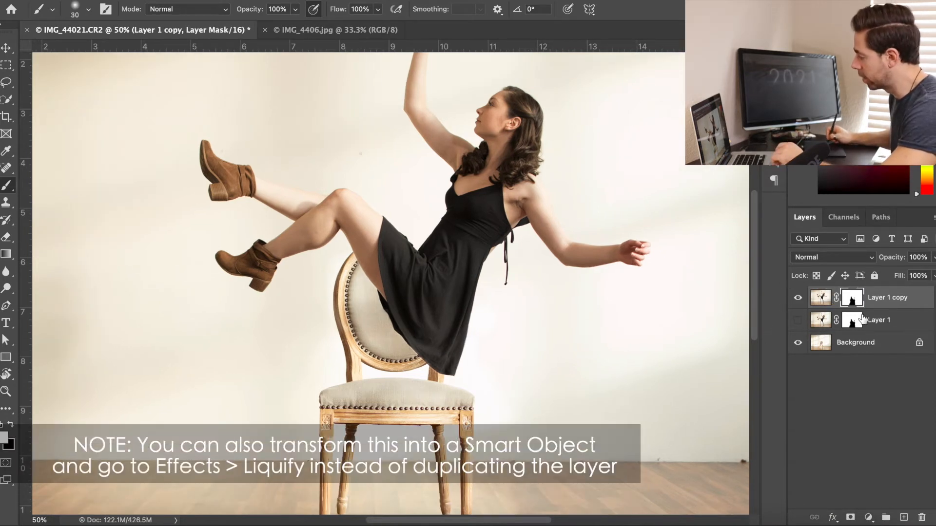
pyautogui.rightClick(852, 301)
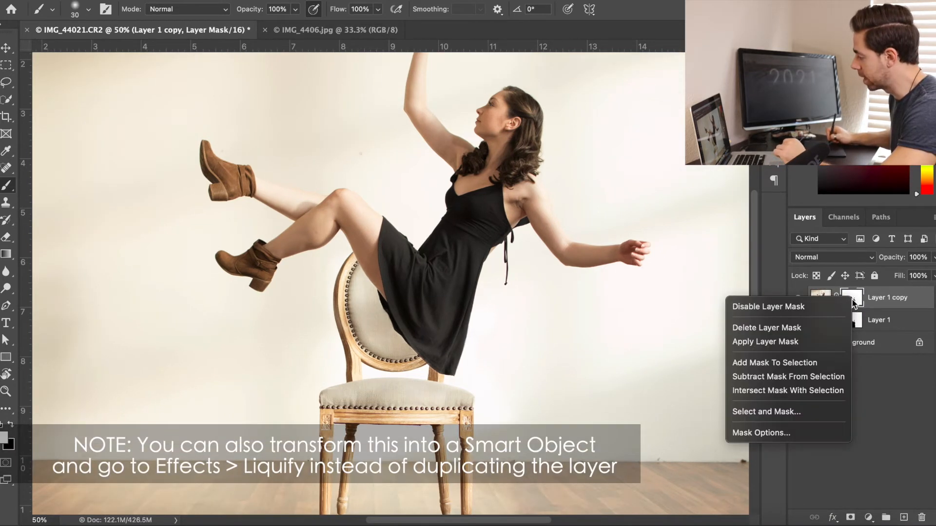
pyautogui.click(782, 342)
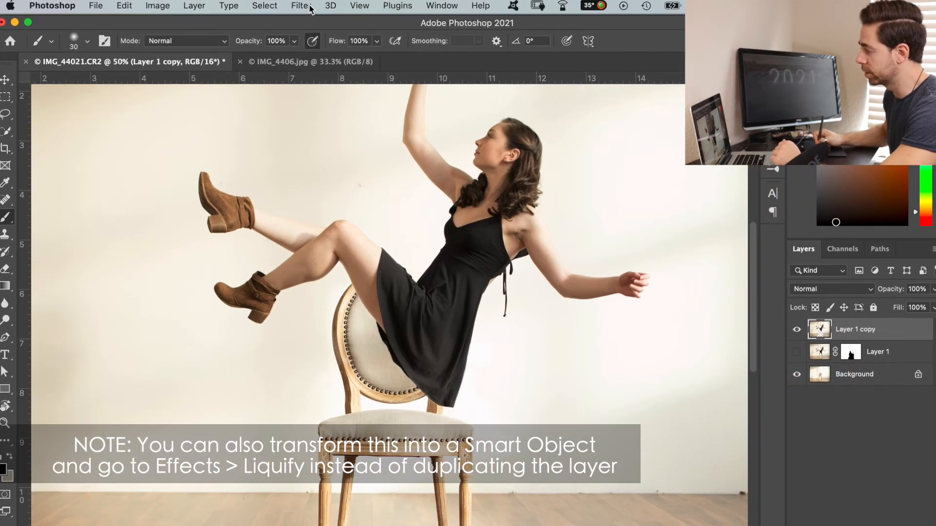
# Smooth the dress edge against the chair back in Liquify, using the Forward Warp tool with a size 40 brush
pyautogui.click(302, 6)
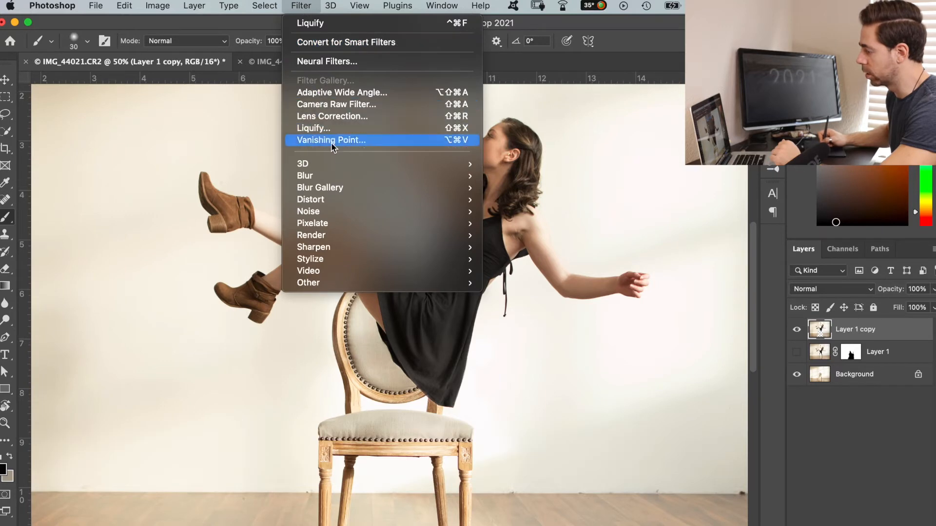
pyautogui.click(334, 128)
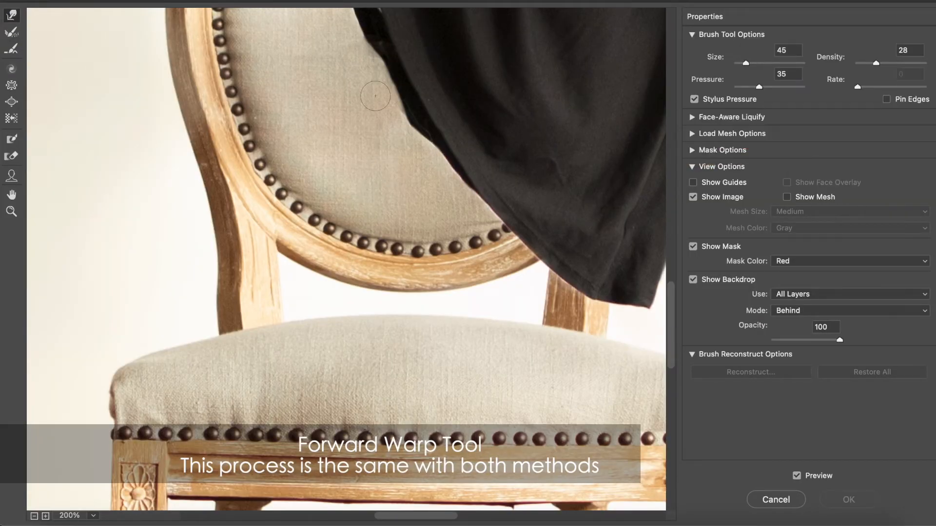
pyautogui.press('[')
pyautogui.moveTo(381, 46)
pyautogui.mouseDown()
pyautogui.moveTo(368, 48)
pyautogui.moveTo(395, 82)
pyautogui.mouseUp()
pyautogui.press(']')
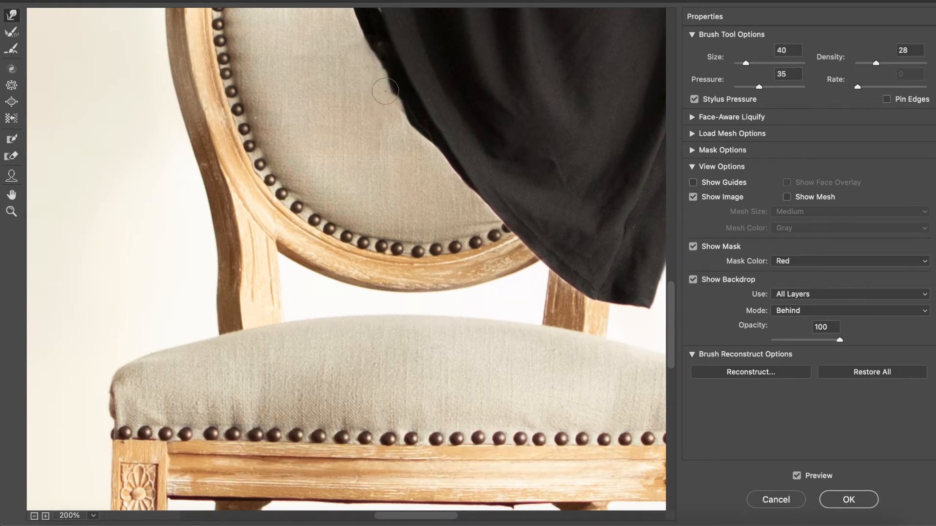
pyautogui.moveTo(394, 99)
pyautogui.mouseDown()
pyautogui.moveTo(407, 111)
pyautogui.moveTo(383, 58)
pyautogui.mouseUp()
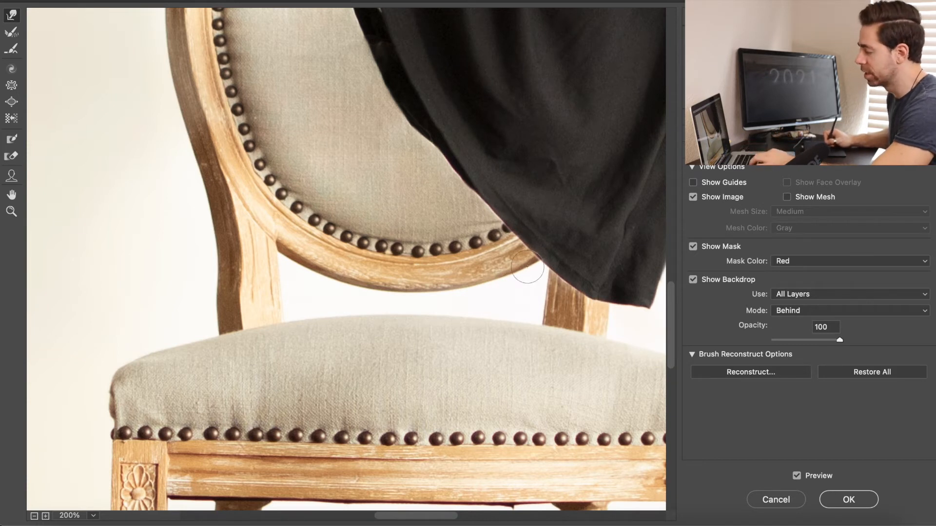
pyautogui.moveTo(459, 219)
pyautogui.mouseDown()
pyautogui.moveTo(439, 320)
pyautogui.moveTo(426, 242)
pyautogui.mouseUp()
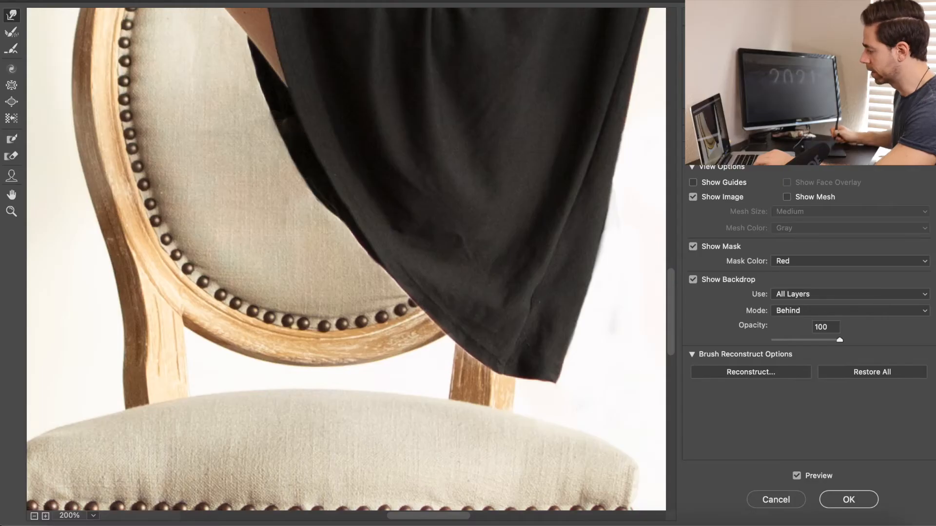
pyautogui.click(848, 500)
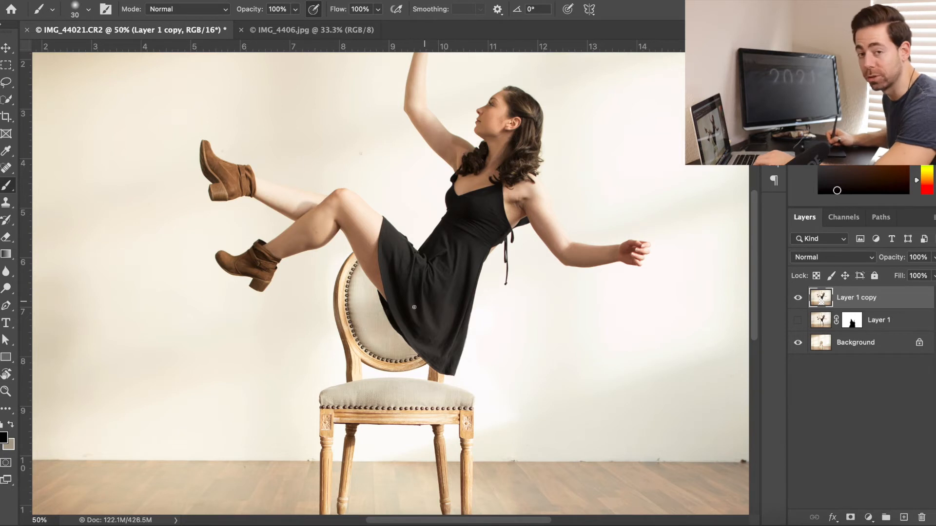
# Try blending in the background's window light through a mask on Layer 1 copy with a size 800 soft brush, and delete that mask
pyautogui.hotkey('ctrl', '-')
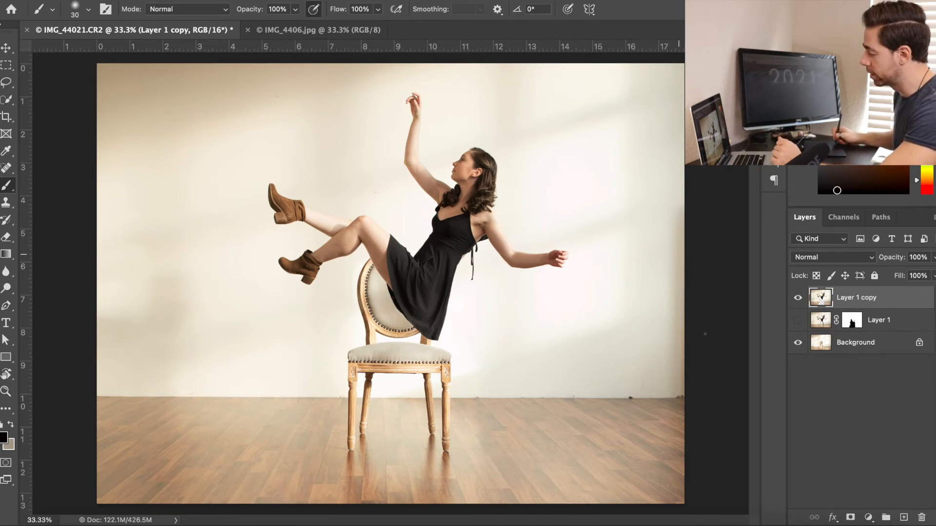
pyautogui.click(853, 519)
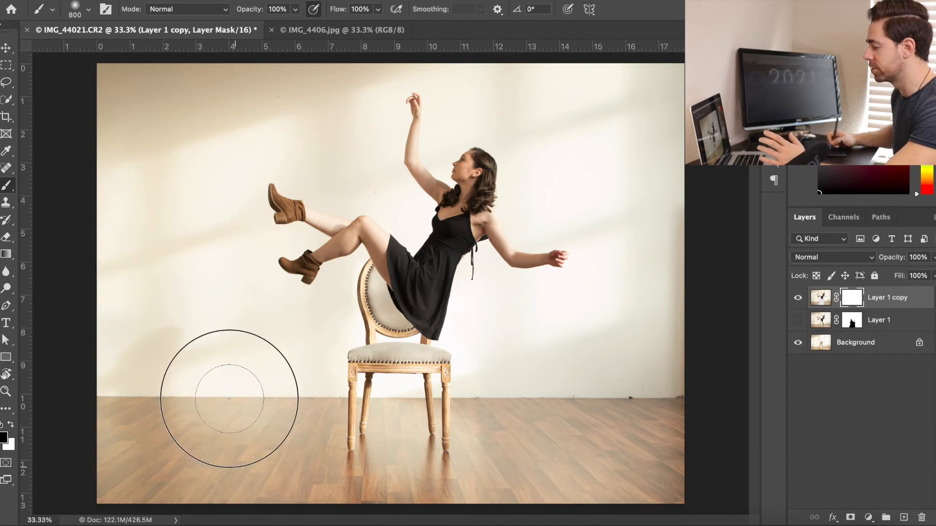
pyautogui.rightClick(850, 296)
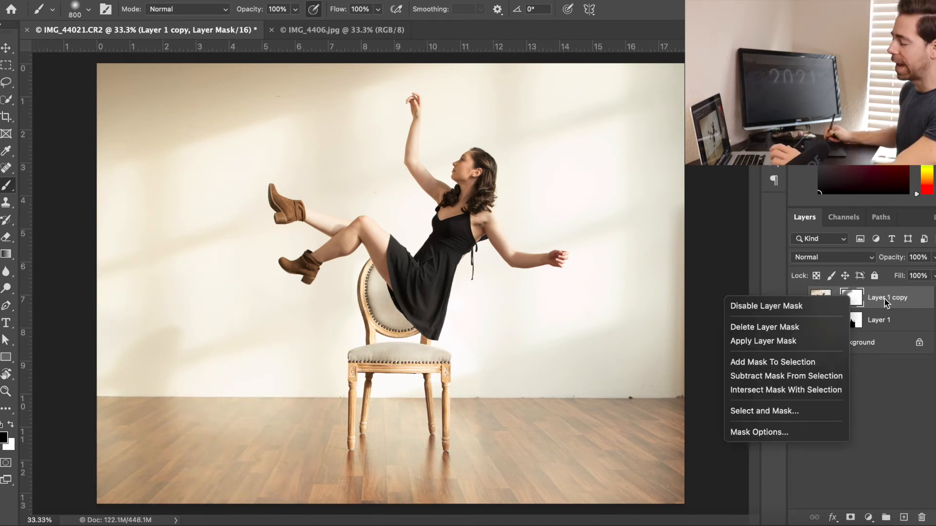
pyautogui.click(889, 302)
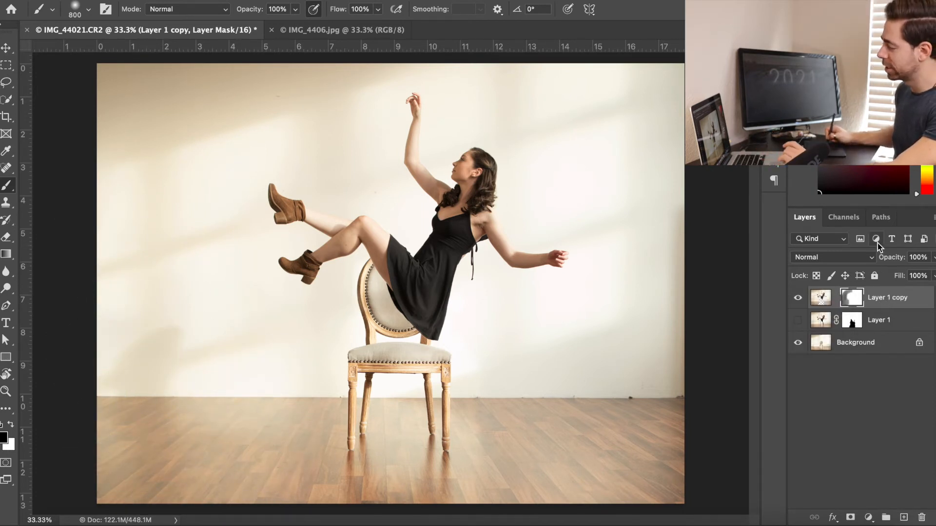
pyautogui.rightClick(850, 297)
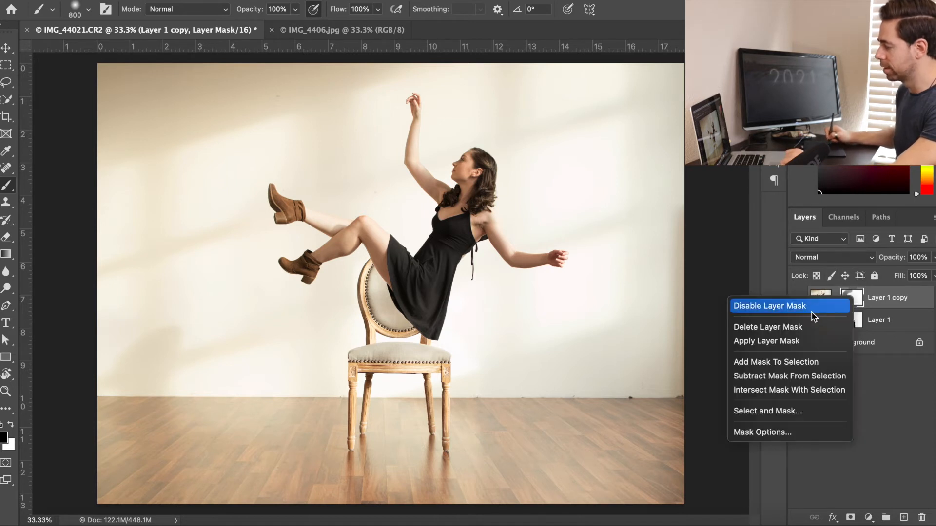
pyautogui.click(800, 327)
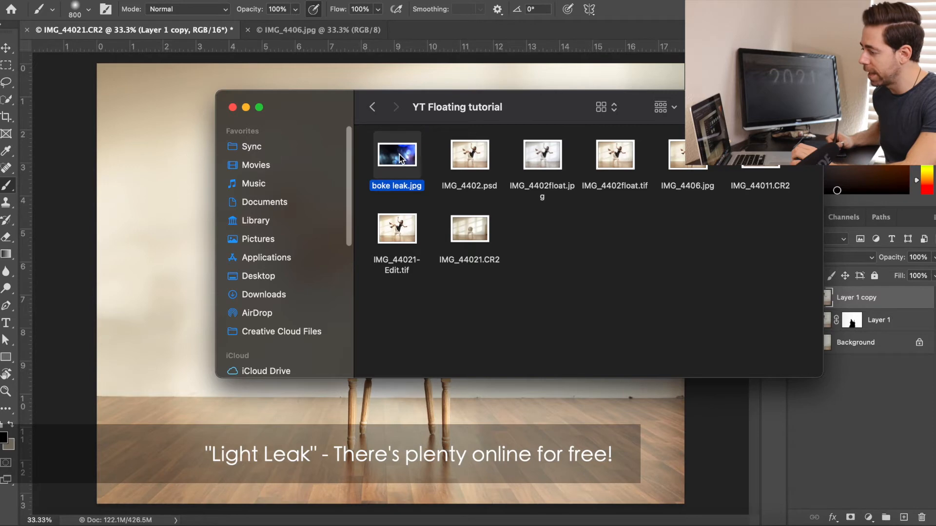
# Place boke leak.jpg from the YT Floating tutorial folder into the composite and set its blend mode to Screen
pyautogui.moveTo(400, 158); pyautogui.dragTo(151, 270)
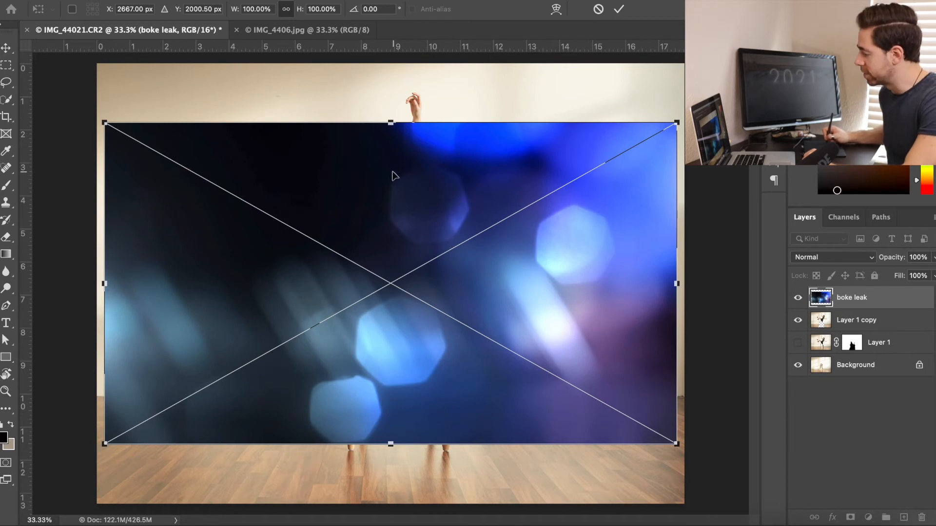
pyautogui.click(831, 258)
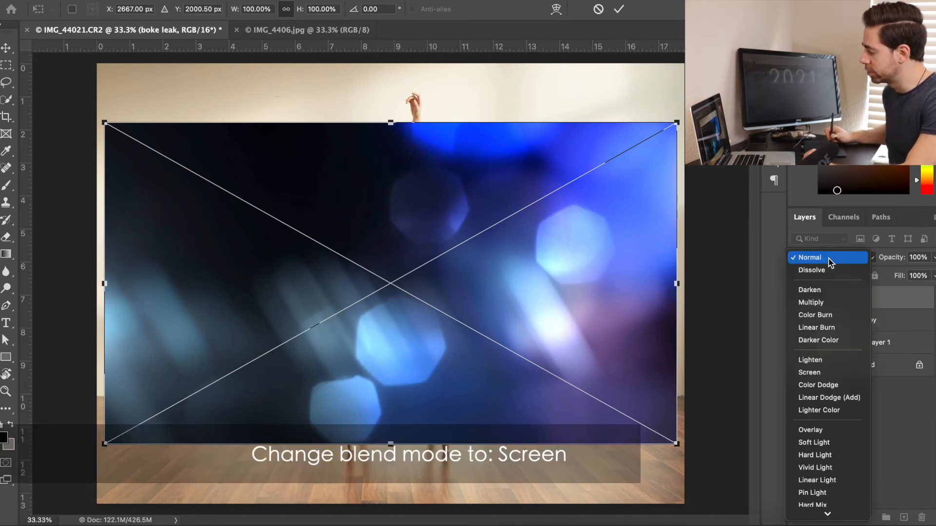
pyautogui.click(810, 373)
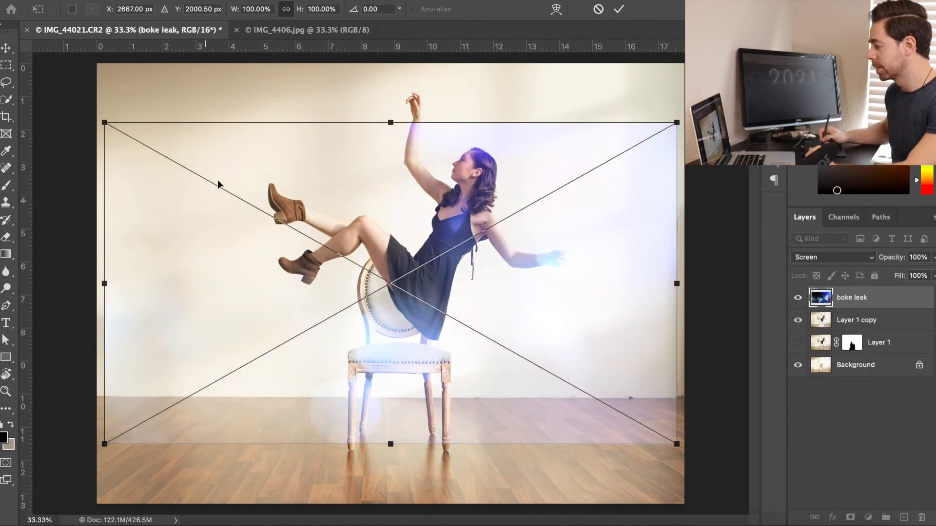
# Scale the light leak to about 141% and shift it slightly right so that it covers the whole photo
pyautogui.moveTo(392, 122); pyautogui.dragTo(391, 64)
pyautogui.moveTo(391, 444); pyautogui.dragTo(396, 504)
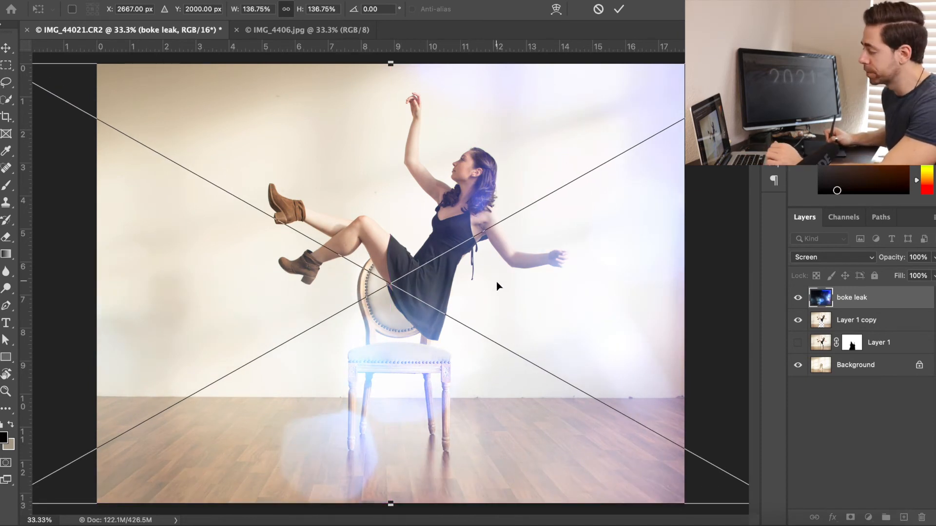
pyautogui.moveTo(507, 280); pyautogui.dragTo(511, 277)
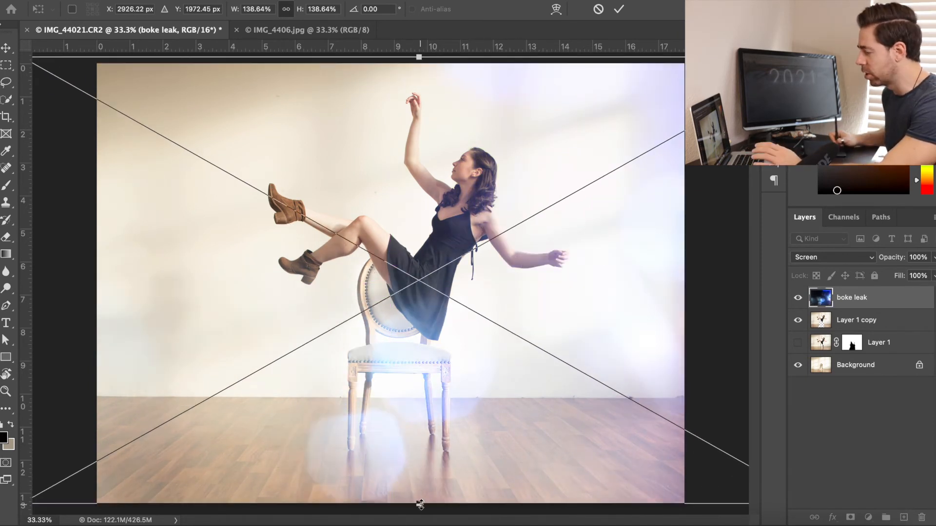
pyautogui.moveTo(419, 504); pyautogui.dragTo(420, 512)
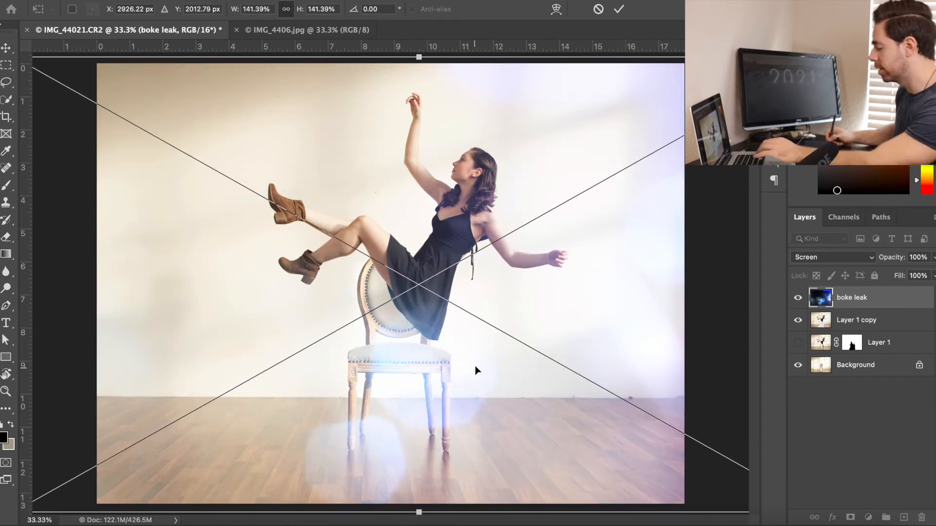
pyautogui.press('Return')
# Reduce the boke leak layer's opacity to 67%
pyautogui.press('b')
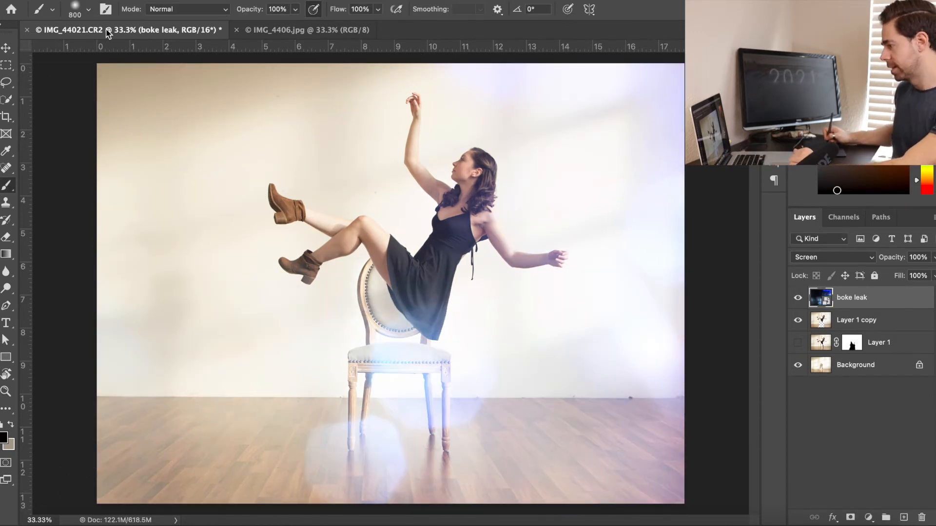
pyautogui.press('v')
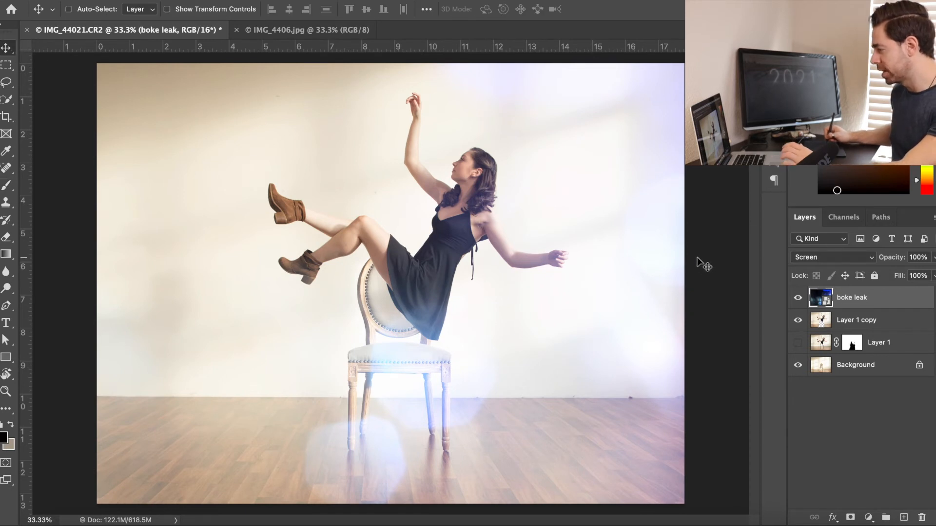
pyautogui.moveTo(896, 263); pyautogui.dragTo(875, 267)
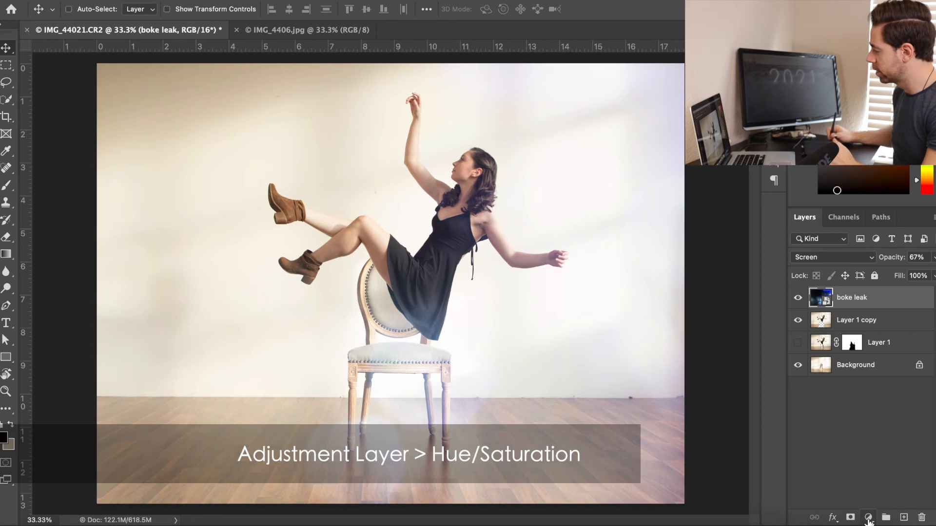
# Add a Hue/Saturation adjustment layer above the boke leak layer and clip it to that layer
pyautogui.click(868, 519)
pyautogui.click(882, 344)
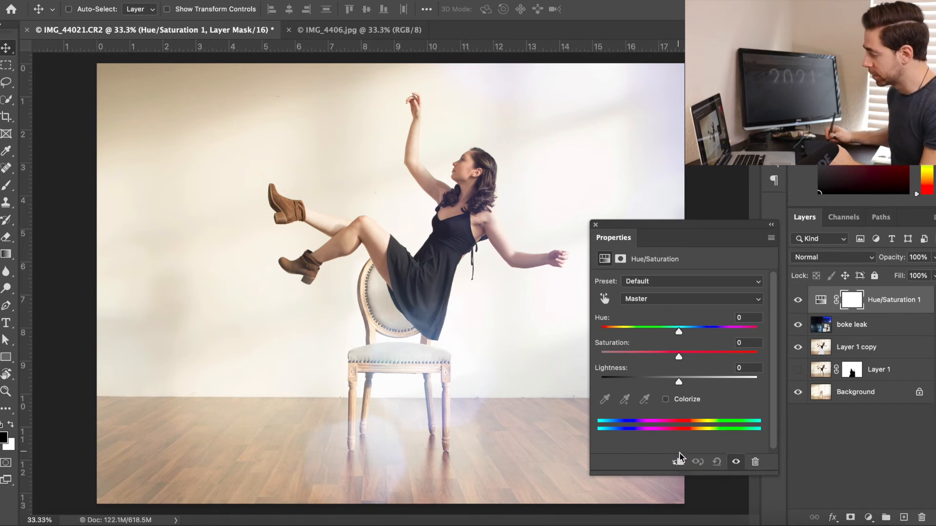
pyautogui.click(677, 461)
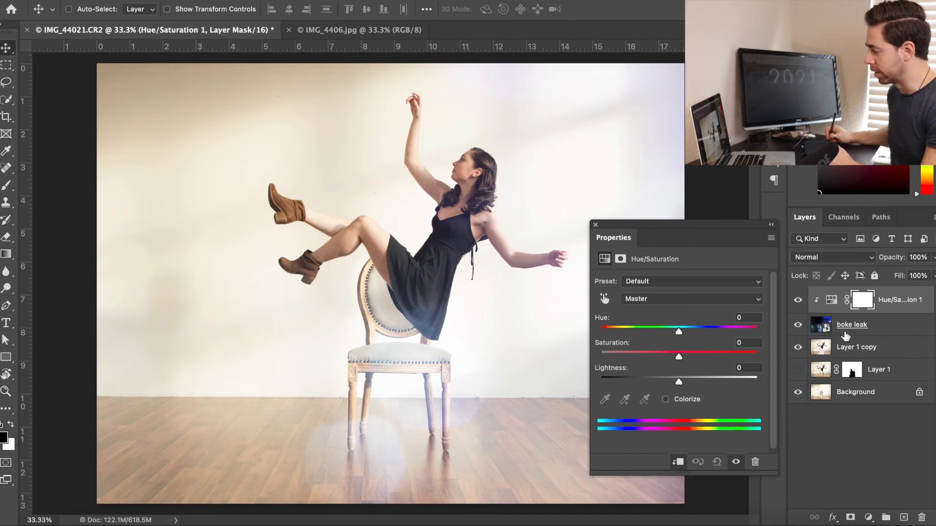
# Set the clipped adjustment's Hue to -172 and Saturation to -52, and compare the photo with and without the light leak
pyautogui.moveTo(679, 332); pyautogui.dragTo(604, 336)
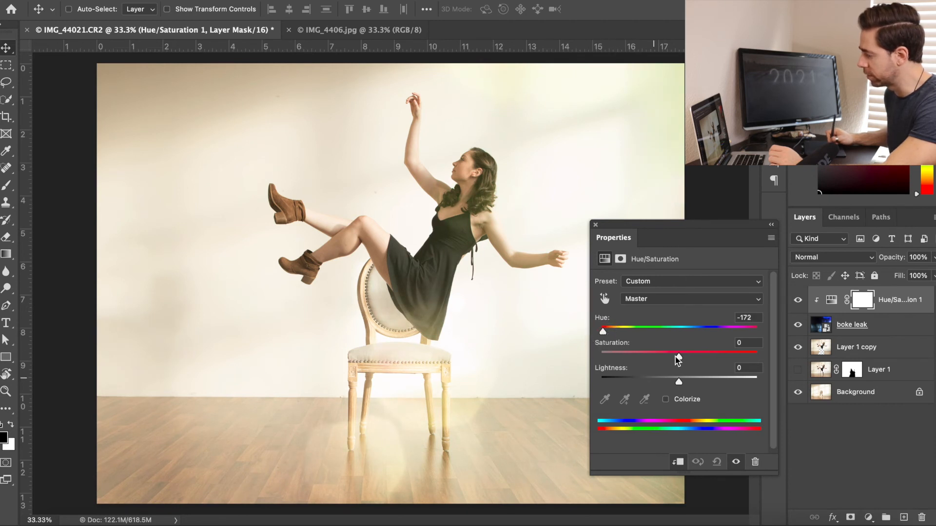
pyautogui.moveTo(678, 357); pyautogui.dragTo(639, 360)
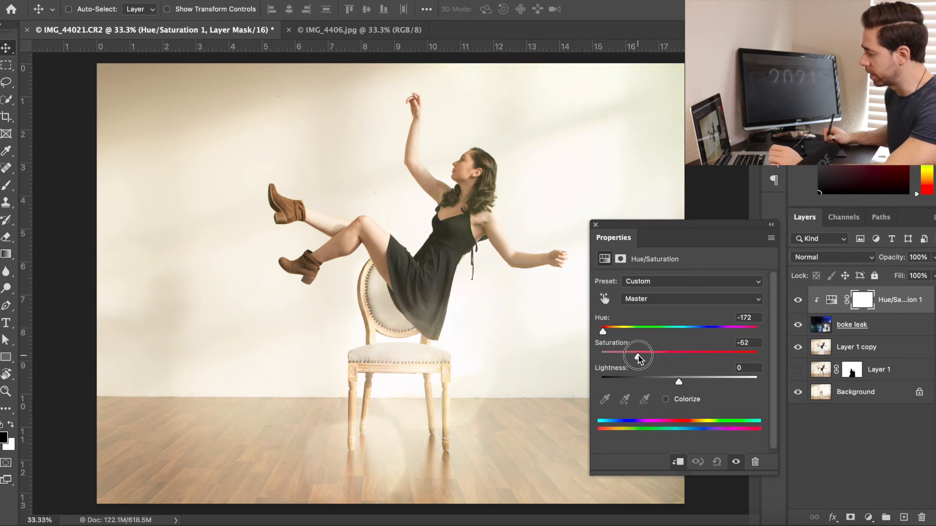
pyautogui.click(798, 324)
pyautogui.click(799, 324)
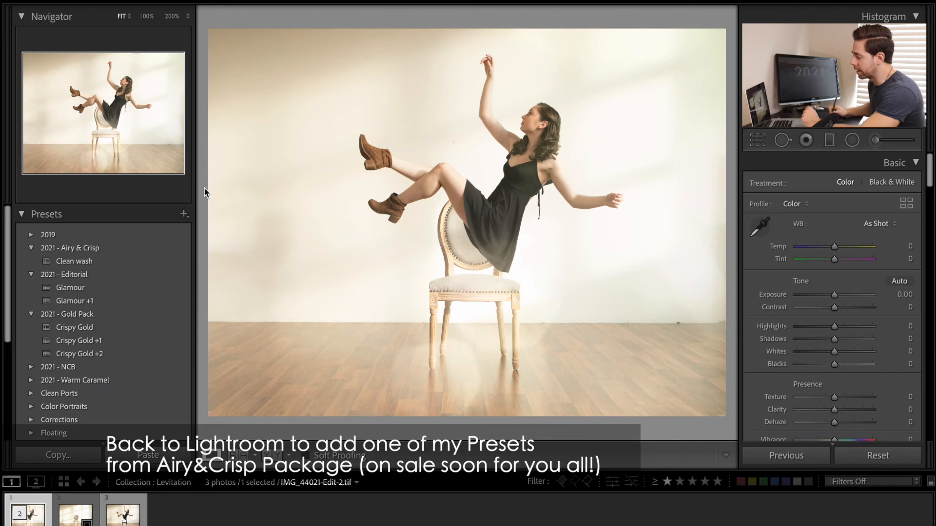
# In Lightroom, apply the Clean wash preset from 2021 - Airy & Crisp to IMG_44021-Edit-2.tif
pyautogui.click(87, 262)
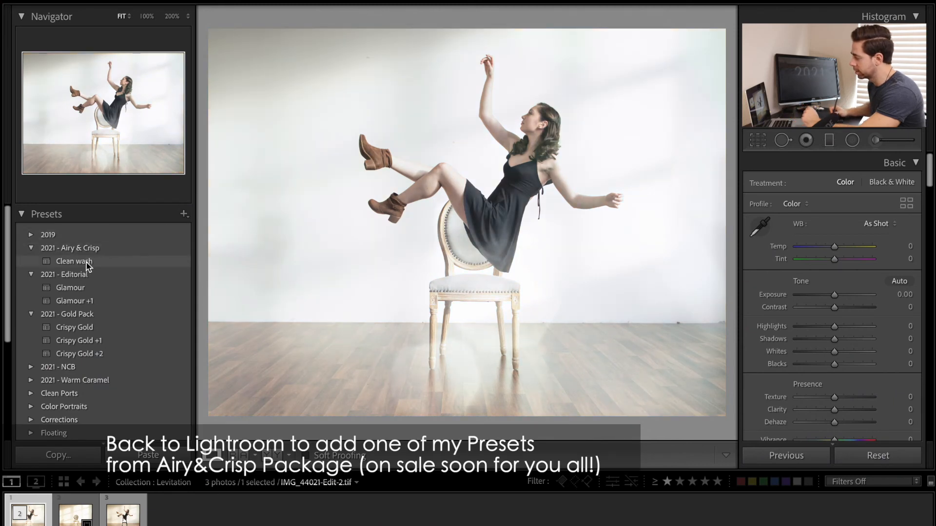
pyautogui.click(86, 264)
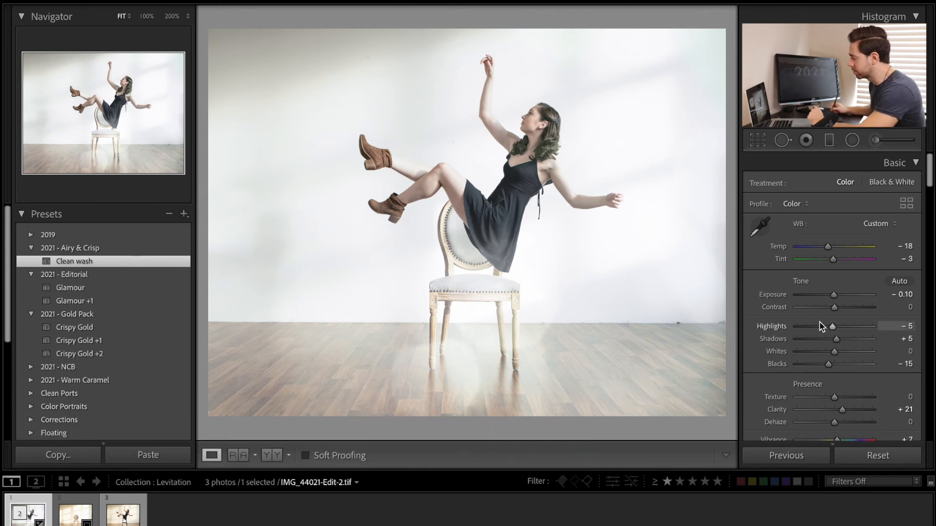
# Warm the photo's white balance to Temp -15 and raise its Contrast to +27
pyautogui.click(829, 247)
pyautogui.moveTo(828, 248); pyautogui.dragTo(833, 247)
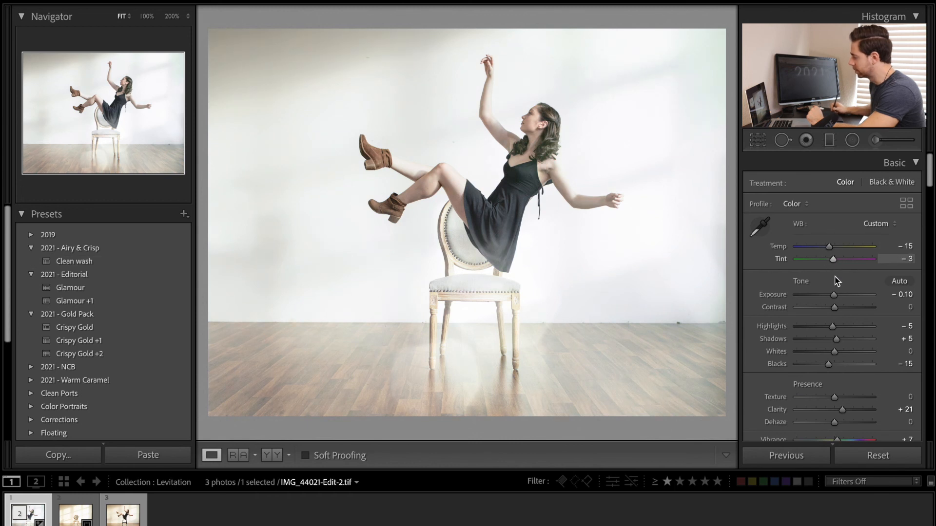
pyautogui.moveTo(834, 307)
pyautogui.mouseDown()
pyautogui.moveTo(854, 308)
pyautogui.moveTo(846, 311)
pyautogui.mouseUp()
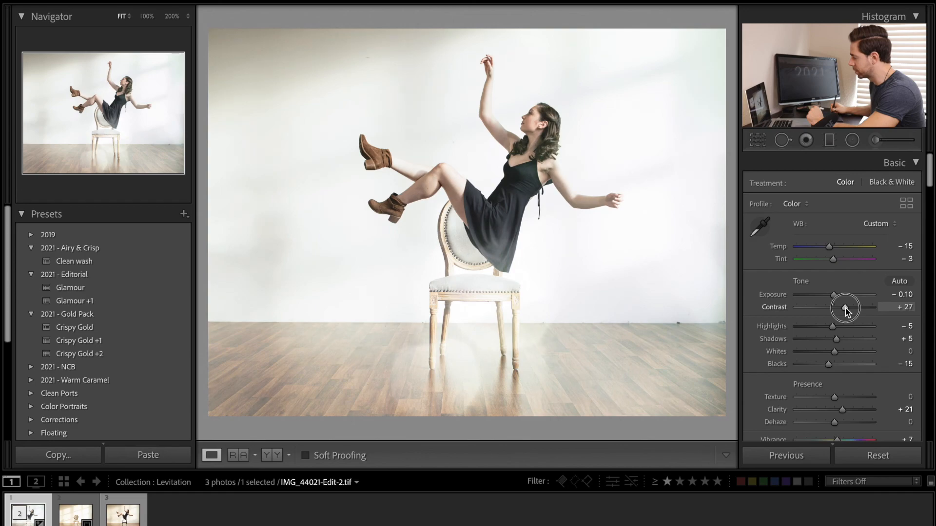